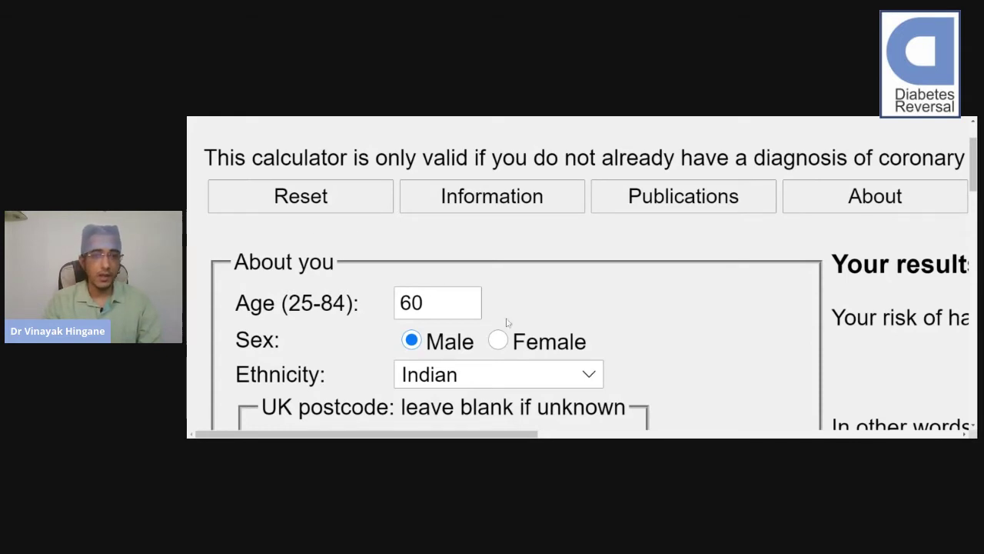
pyautogui.click(423, 303)
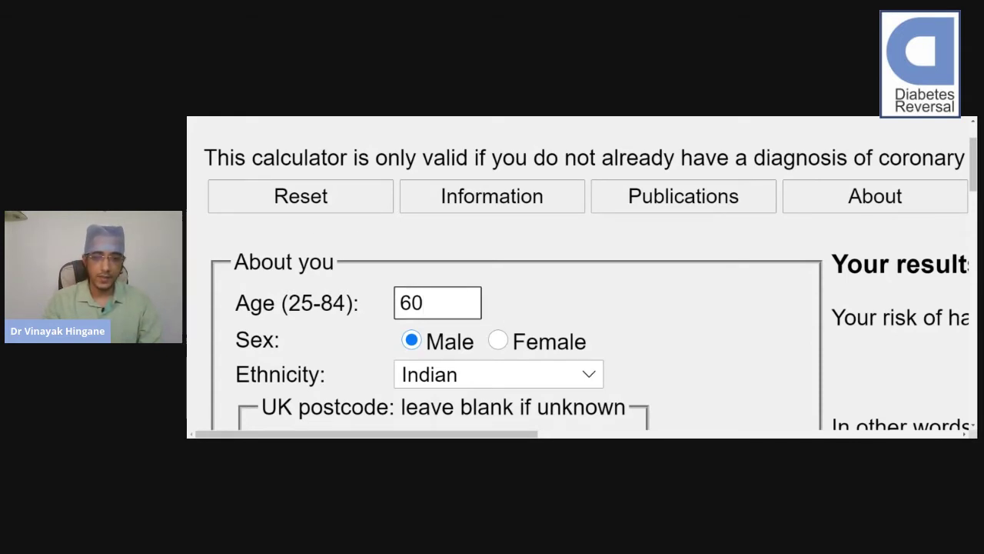
pyautogui.press('BackSpace')
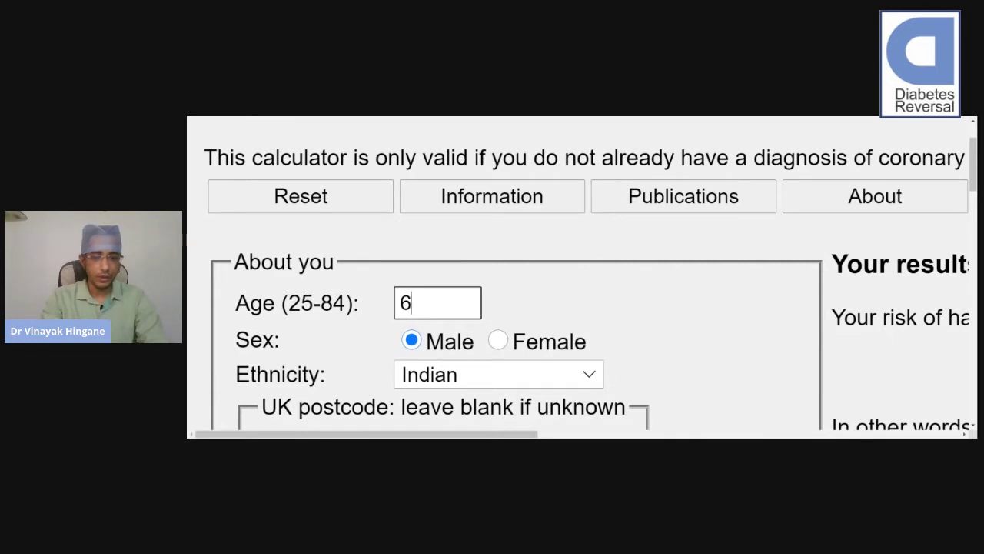
pyautogui.write('0')
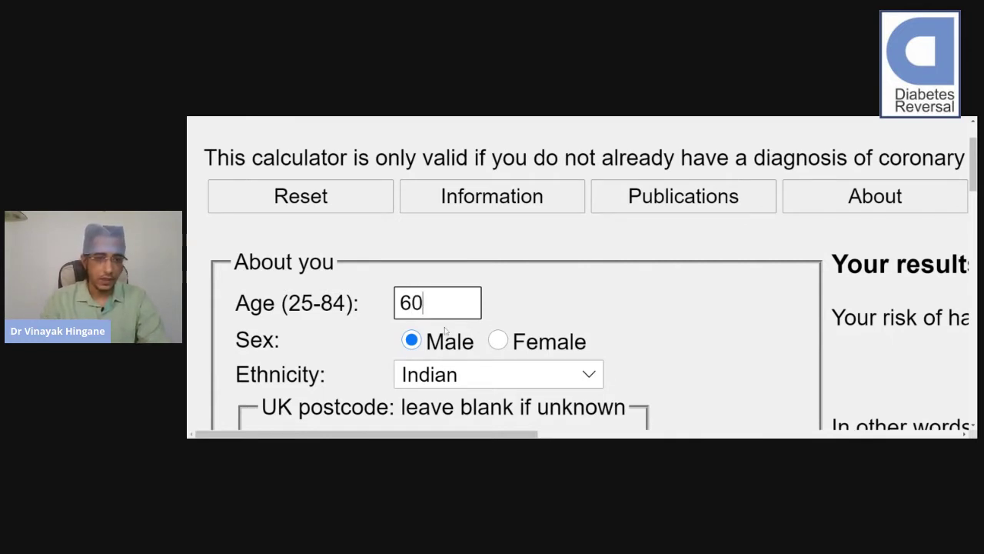
pyautogui.click(411, 341)
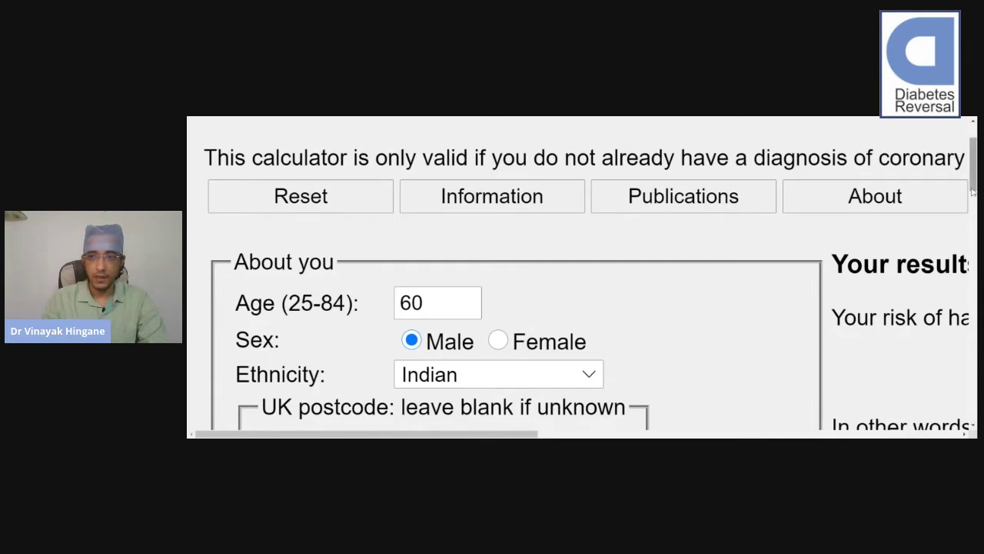
pyautogui.moveTo(973, 186); pyautogui.dragTo(972, 225)
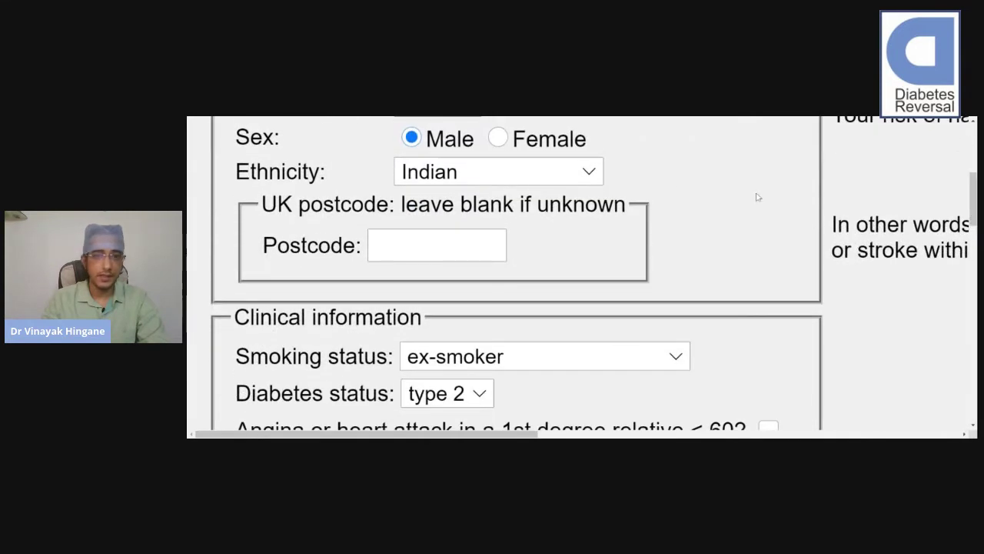
pyautogui.click(583, 184)
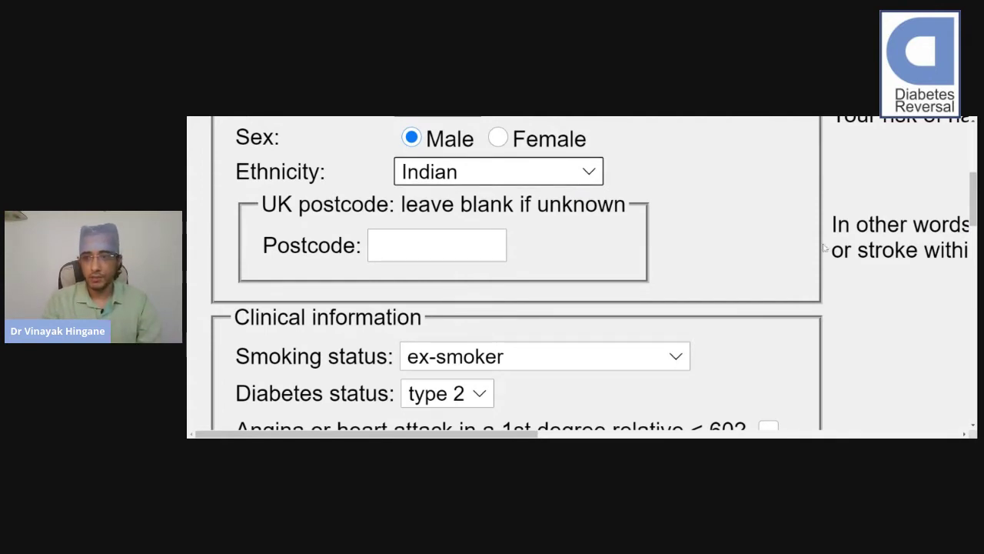
# - Change the smoking status to 'light smoker (less than 10)'
pyautogui.scroll(-3, 504, 273)
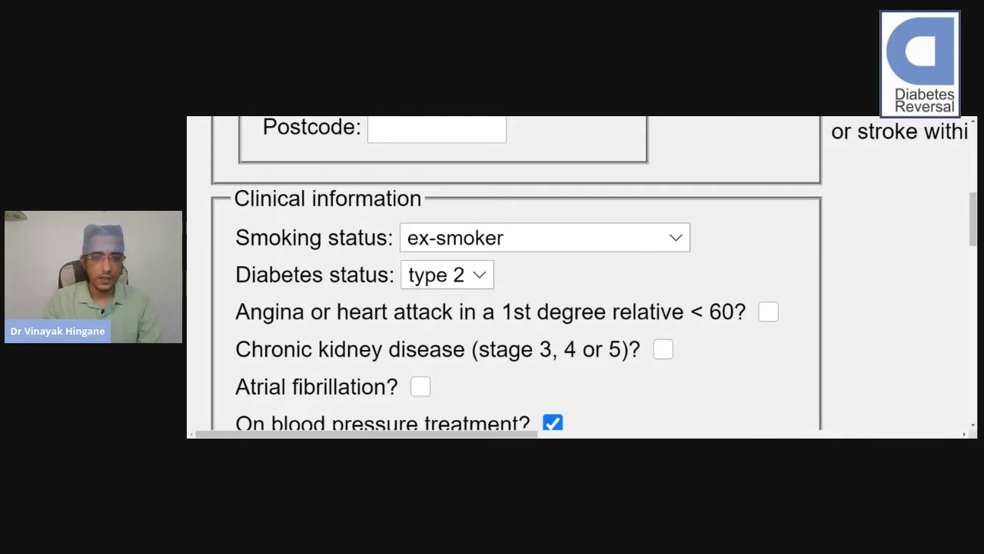
pyautogui.press('Down')
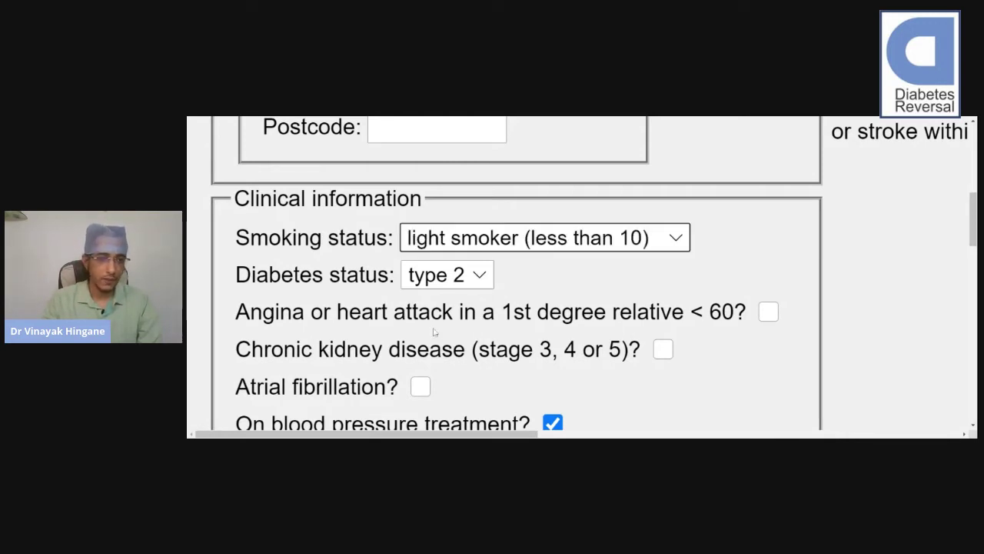
pyautogui.click(479, 282)
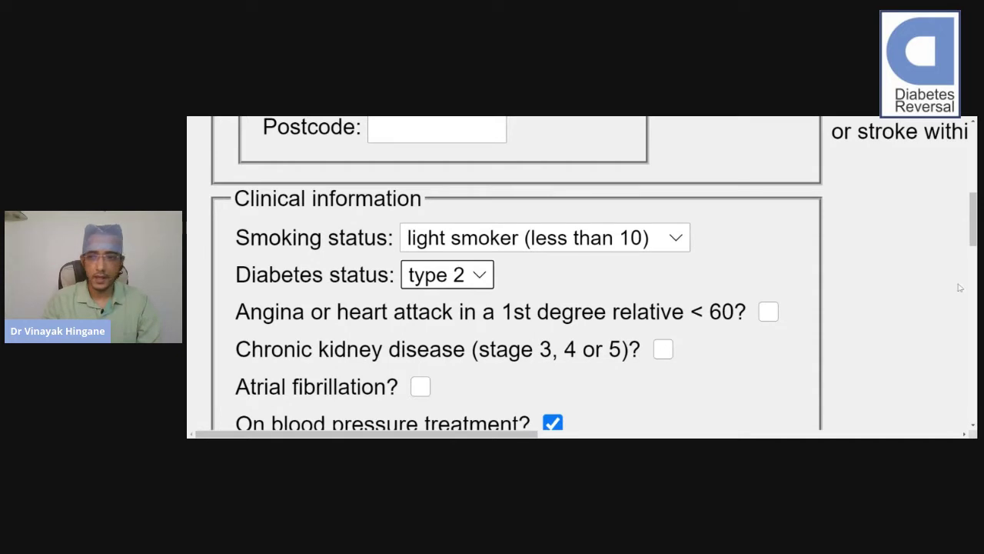
pyautogui.scroll(-2, 973, 231)
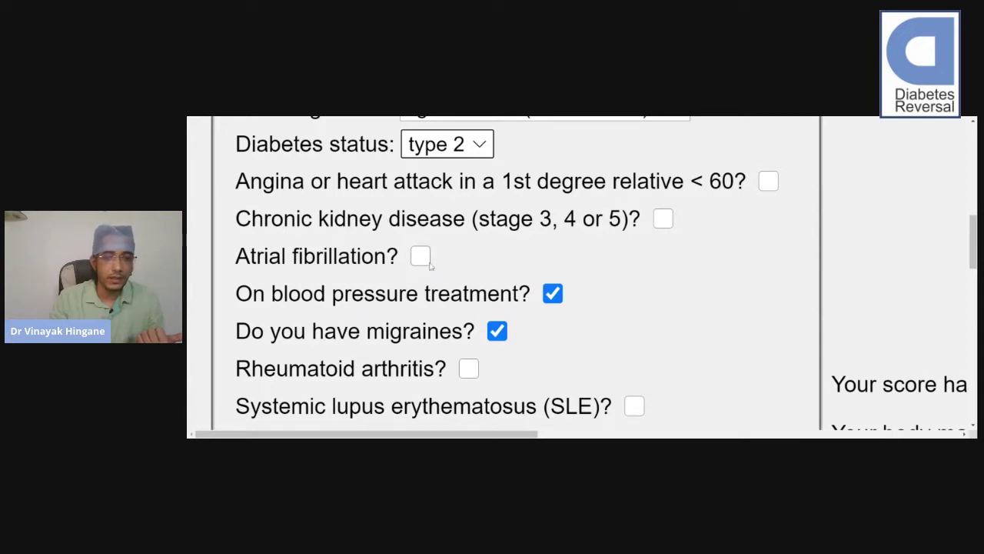
# - Untick and re-tick the blood pressure treatment and migraines checkboxes, leaving both ticked
pyautogui.click(557, 304)
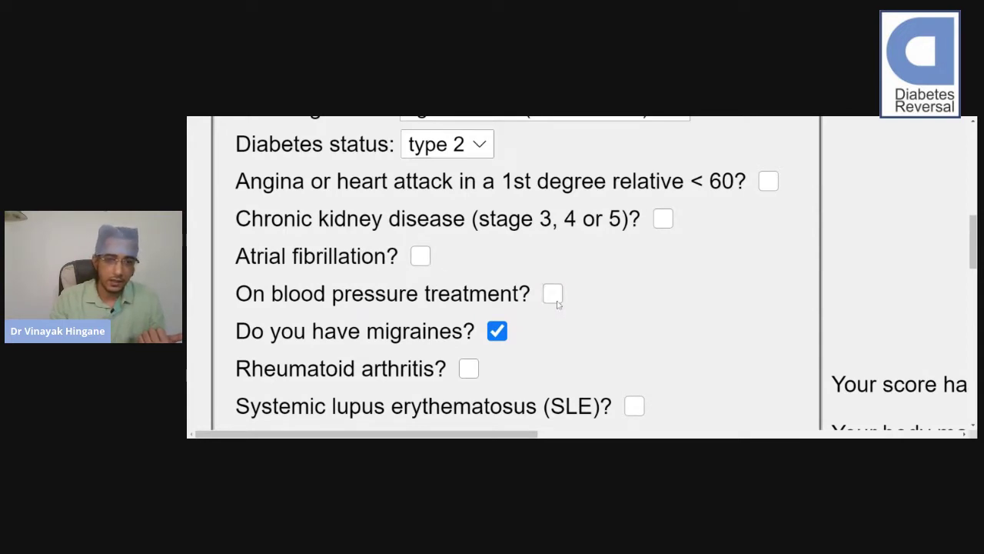
pyautogui.click(558, 305)
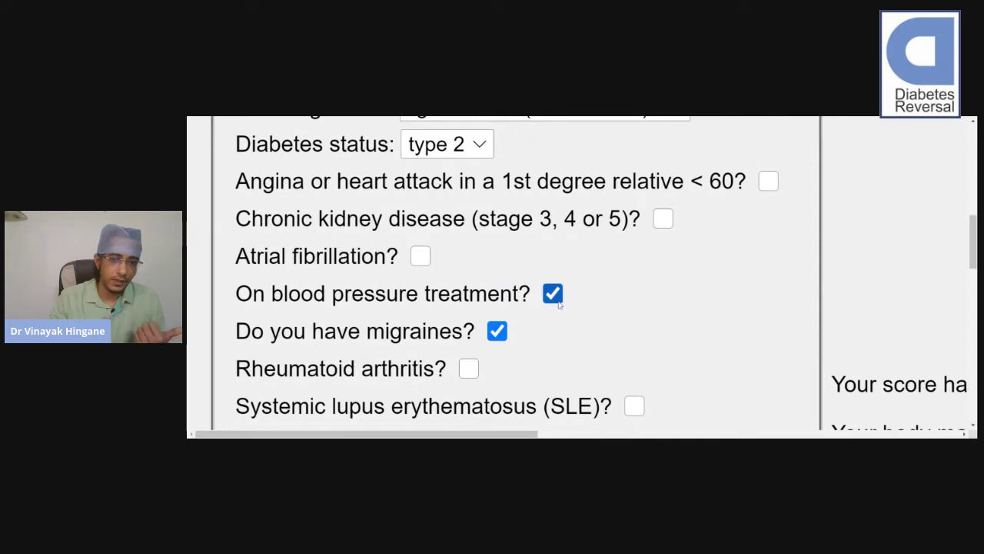
pyautogui.click(496, 340)
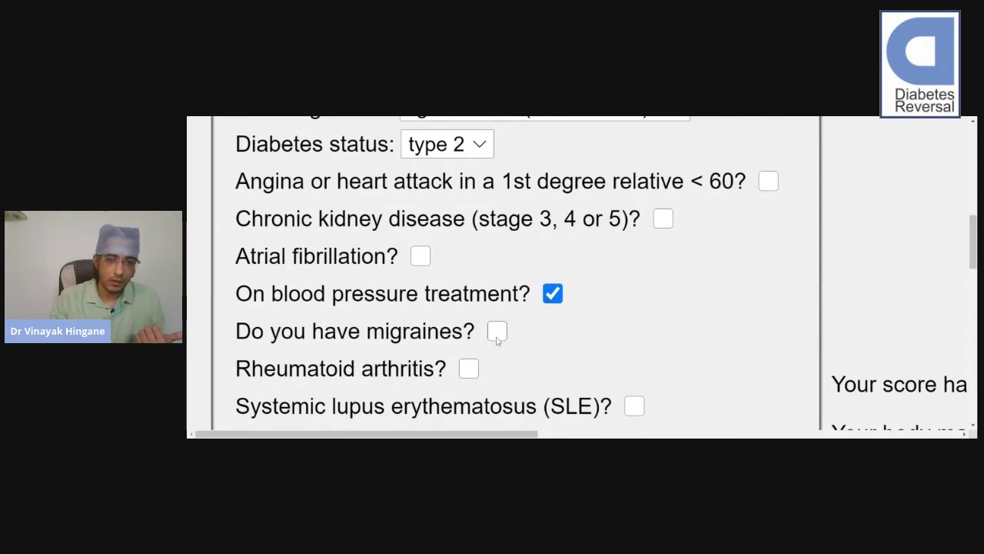
pyautogui.click(496, 332)
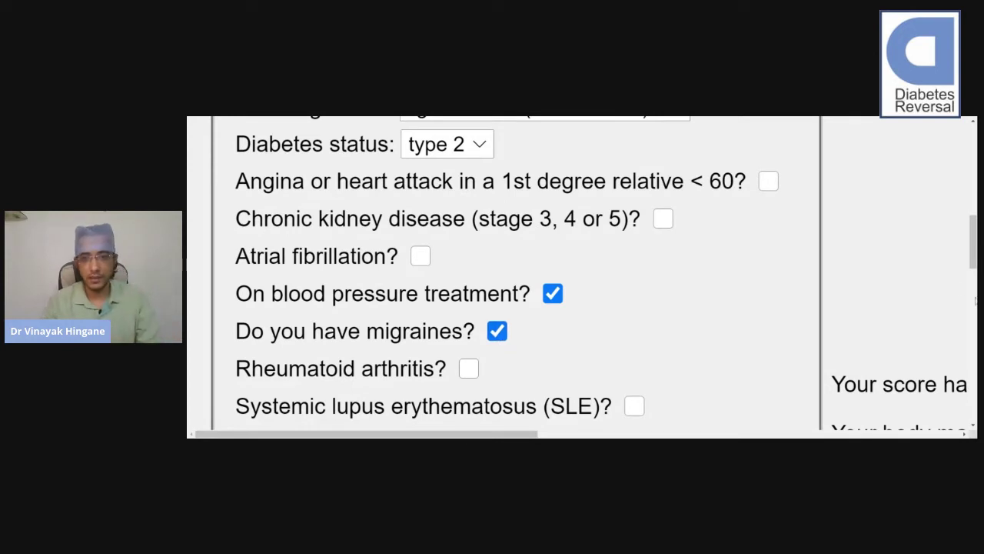
pyautogui.scroll(-2, 974, 246)
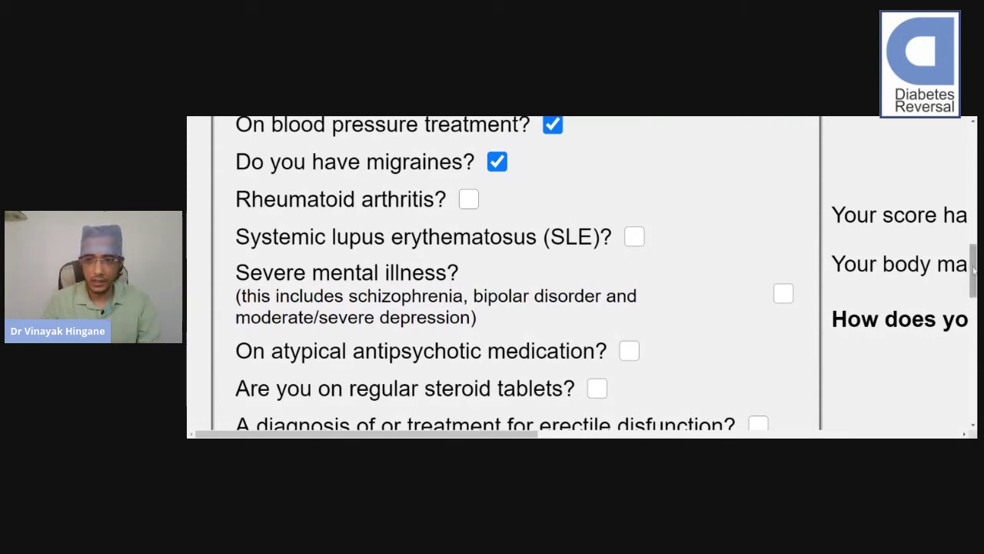
# - Set the cholesterol/HDL ratio to 6 and replace the systolic blood pressure's ending digits with 66
pyautogui.scroll(-3, 974, 269)
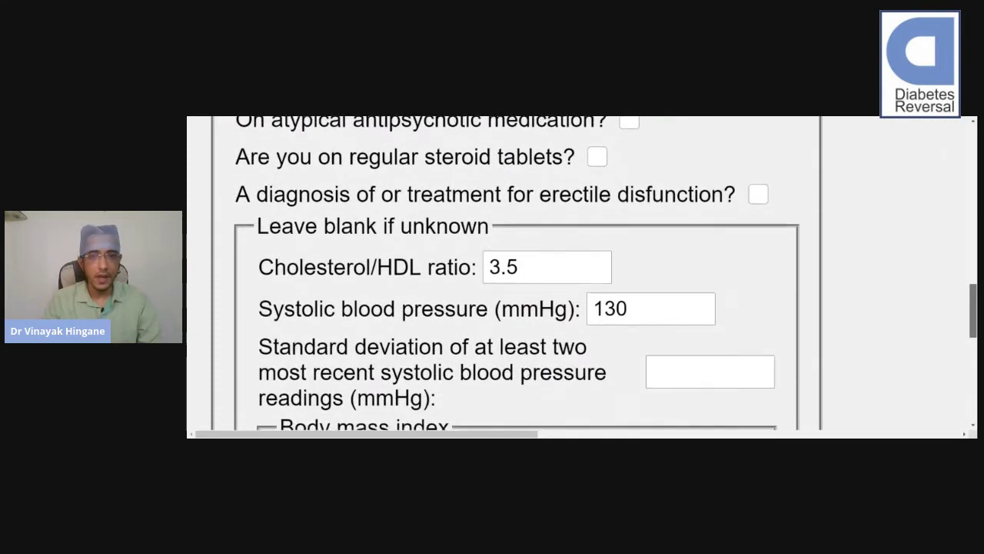
pyautogui.scroll(-2, 973, 308)
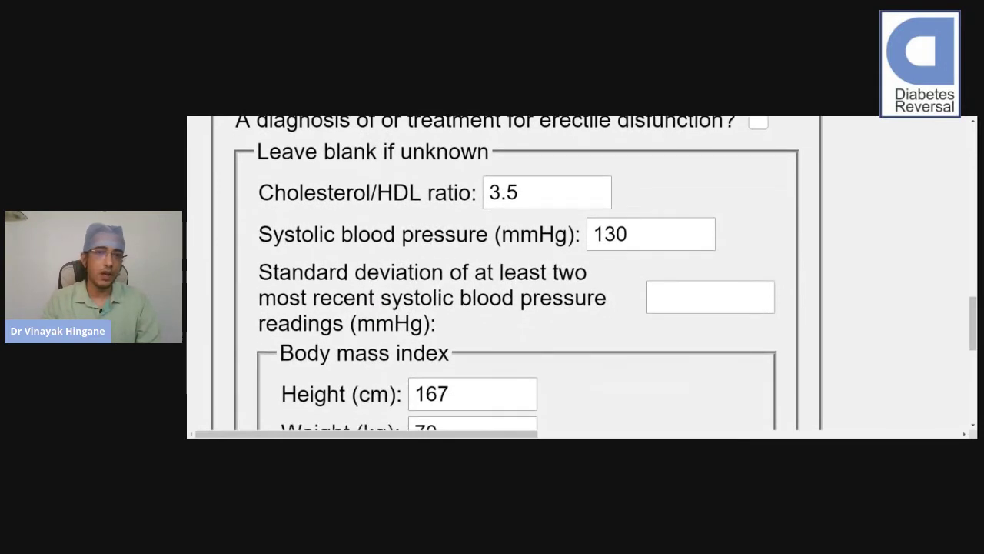
pyautogui.click(518, 192)
pyautogui.press('BackSpace')
pyautogui.press('BackSpace')
pyautogui.press('BackSpace')
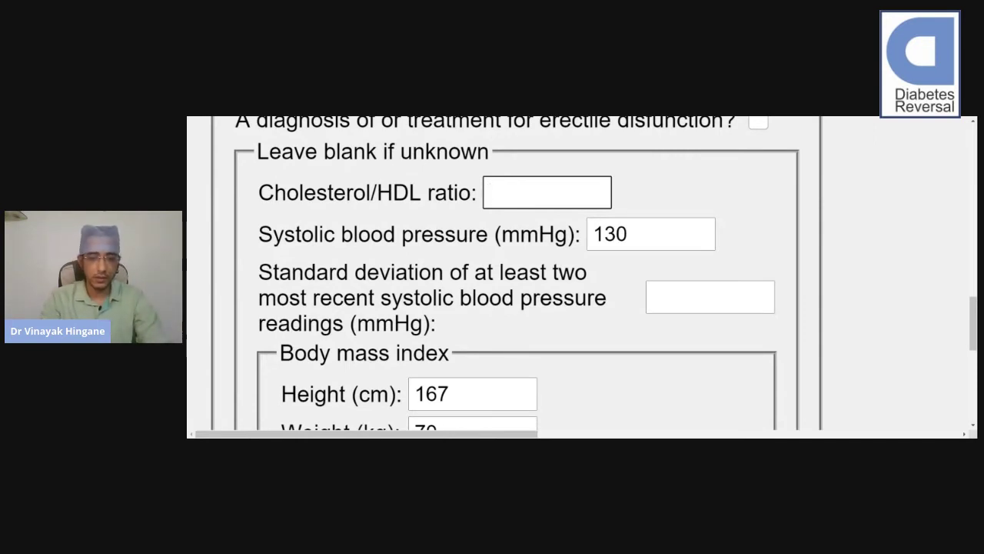
pyautogui.write('6')
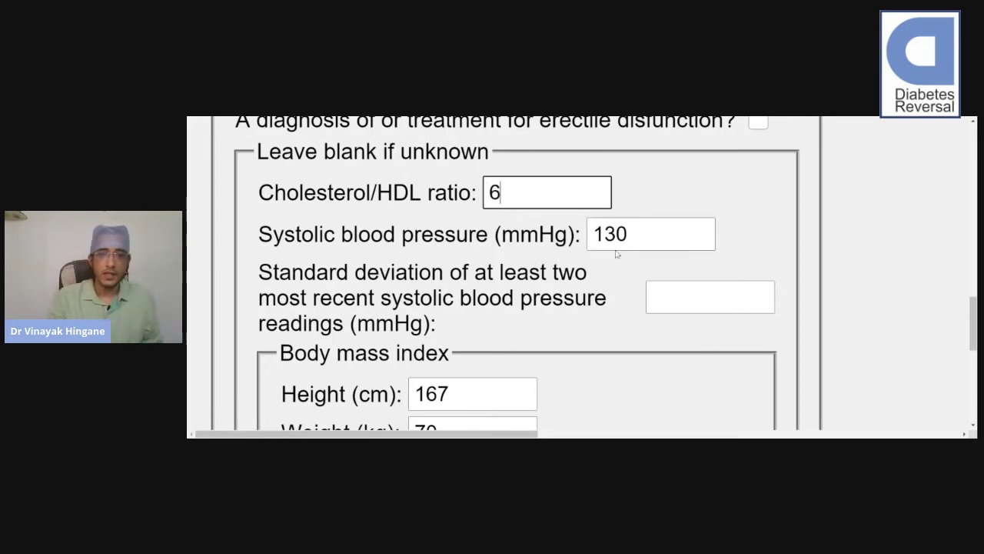
pyautogui.click(650, 232)
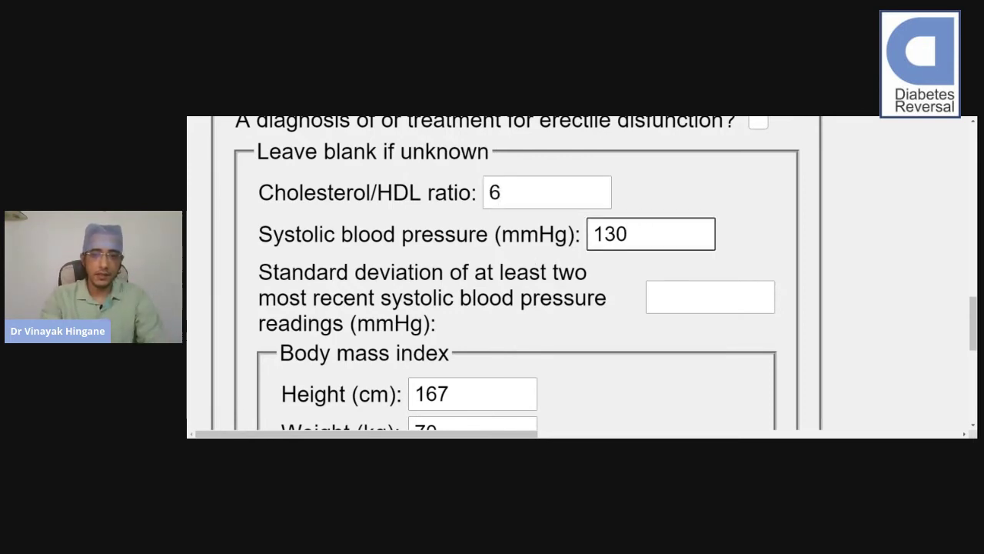
pyautogui.press('BackSpace')
pyautogui.press('BackSpace')
pyautogui.write('66')
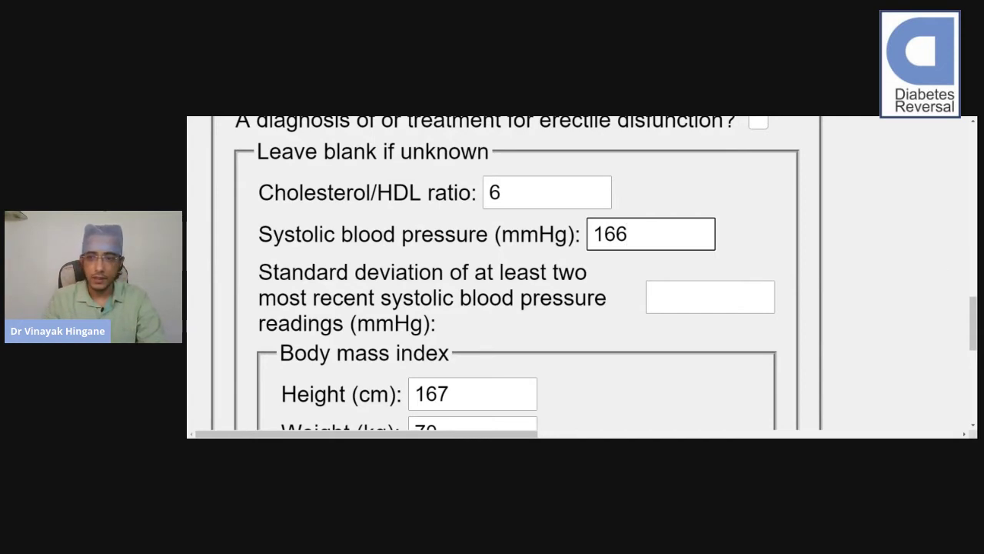
# - Change the weight from 70 to 80 kg and calculate the risk
pyautogui.scroll(-3, 974, 339)
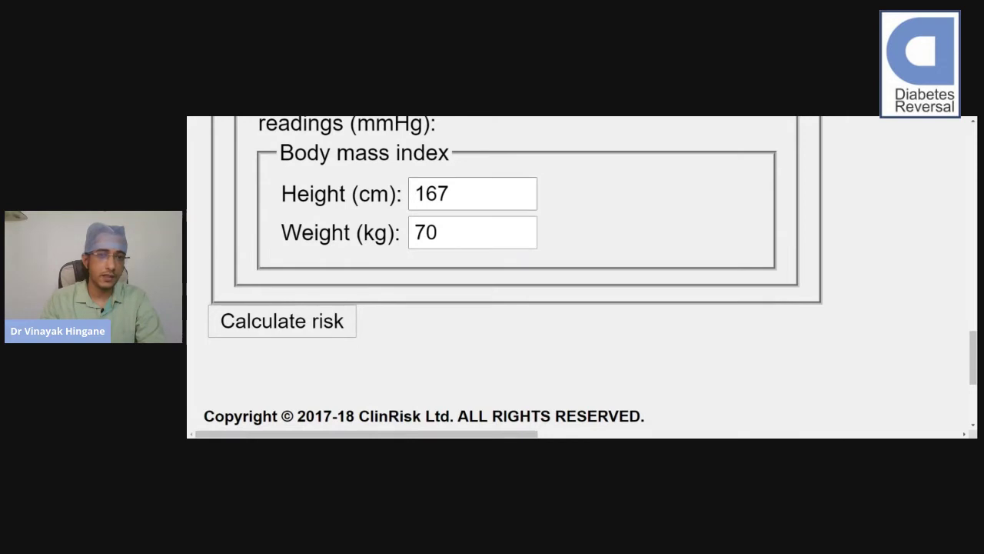
pyautogui.click(493, 193)
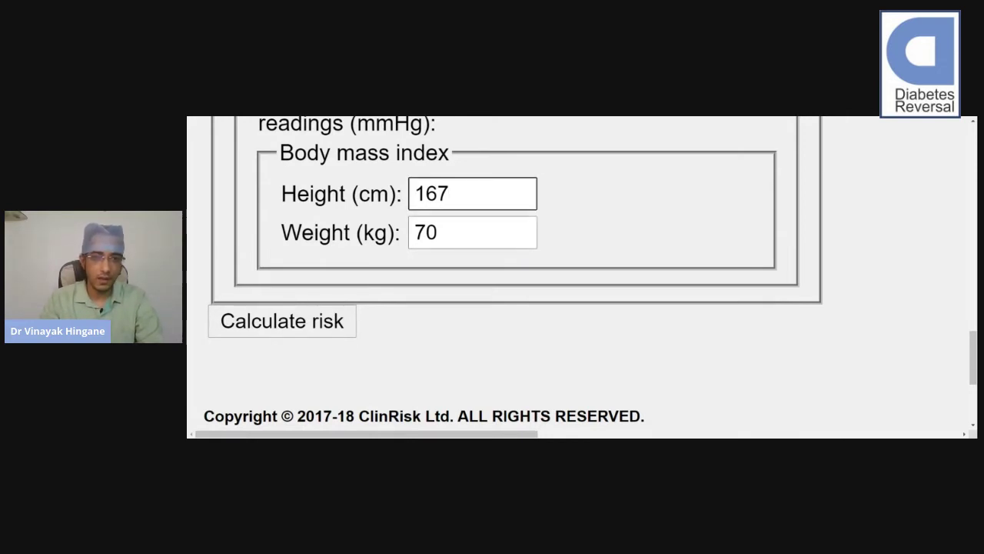
pyautogui.click(438, 232)
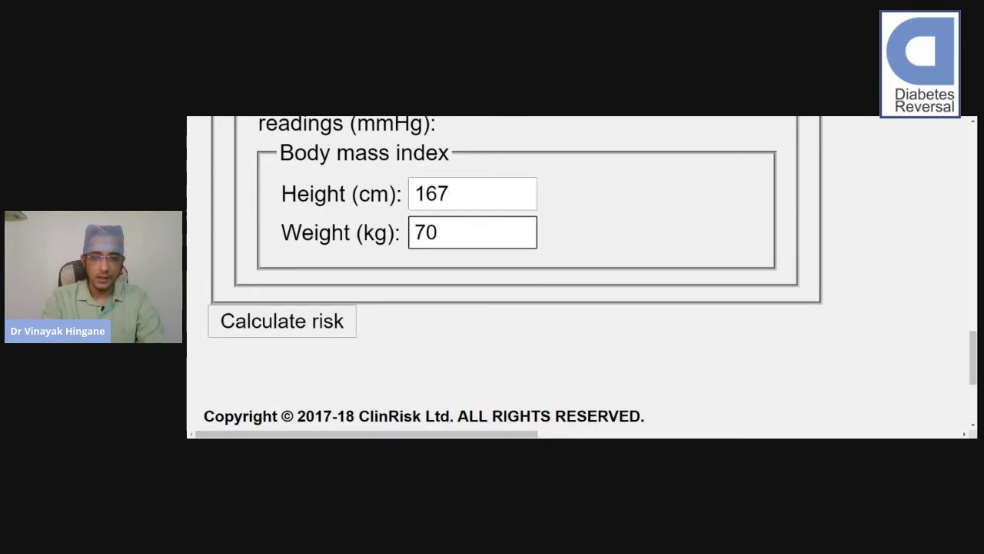
pyautogui.press('BackSpace')
pyautogui.press('BackSpace')
pyautogui.write('80')
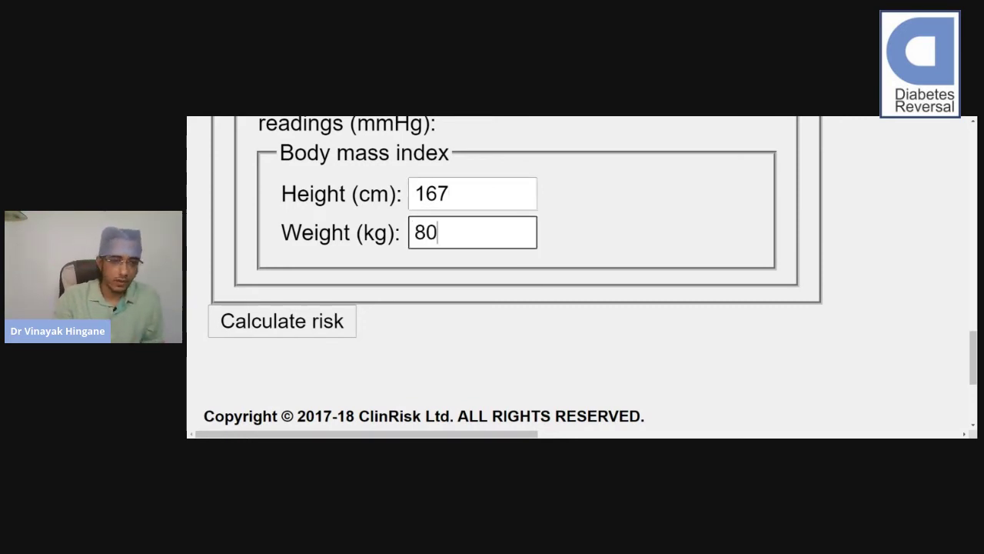
pyautogui.click(306, 326)
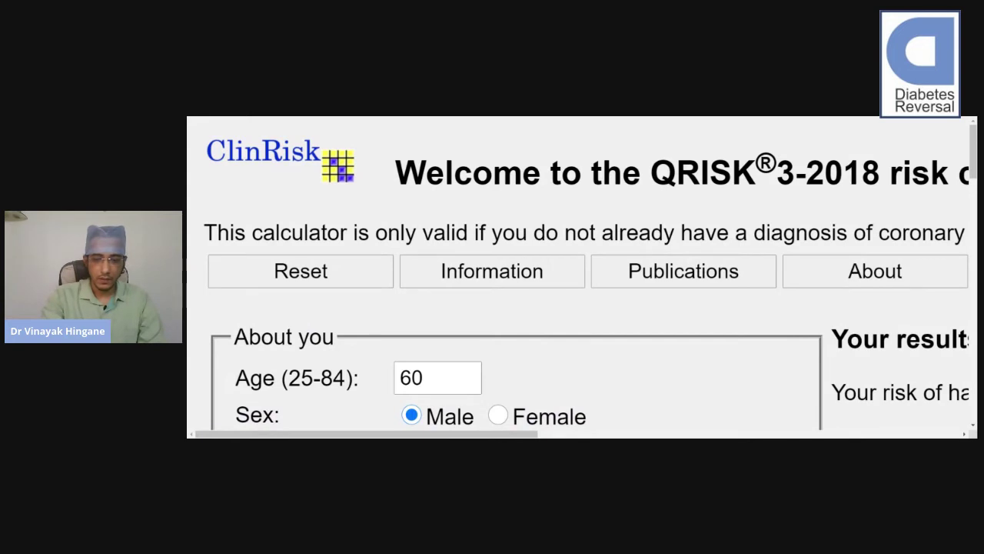
# - Zoom the browser out so the full form and the 57.9% result fit on screen
pyautogui.hotkey('ctrl', '0')
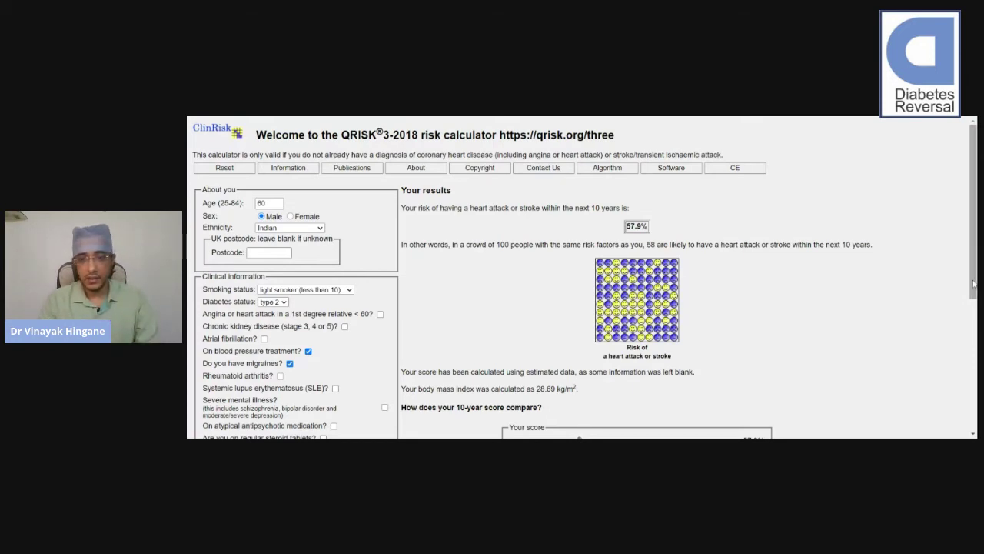
pyautogui.scroll(-1, 974, 284)
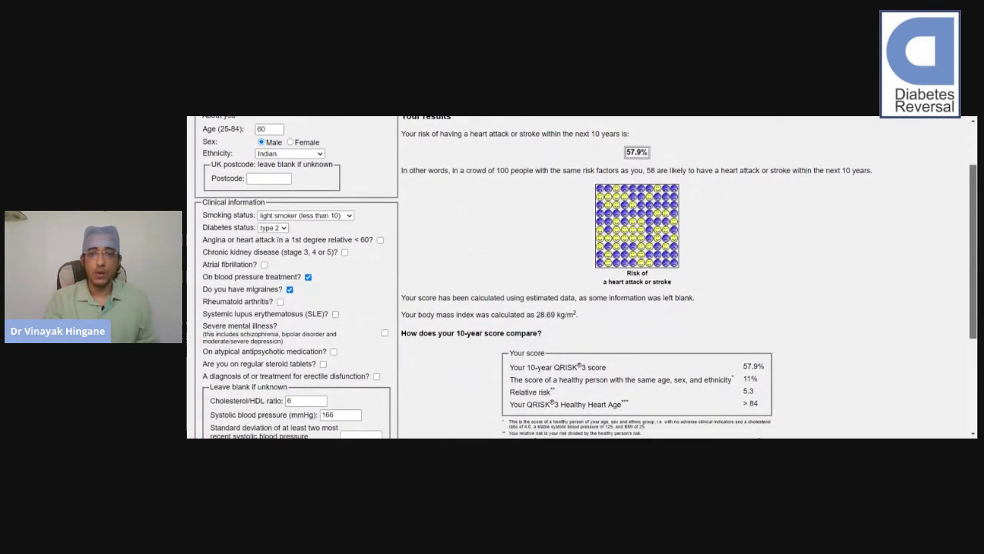
# - Scroll to the comparison table showing 57.9% versus 11% healthy, relative risk 5.3, BMI 28.69
pyautogui.scroll(-1, 973, 284)
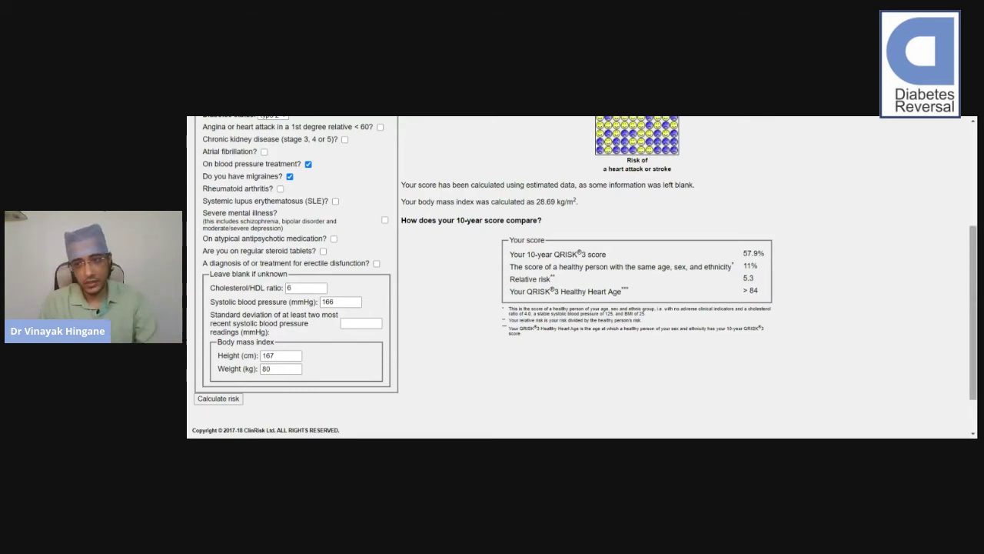
# - Set weight to 70 kg, cholesterol/HDL ratio to 3.5 and systolic blood pressure to 130
pyautogui.moveTo(975, 289); pyautogui.dragTo(975, 315)
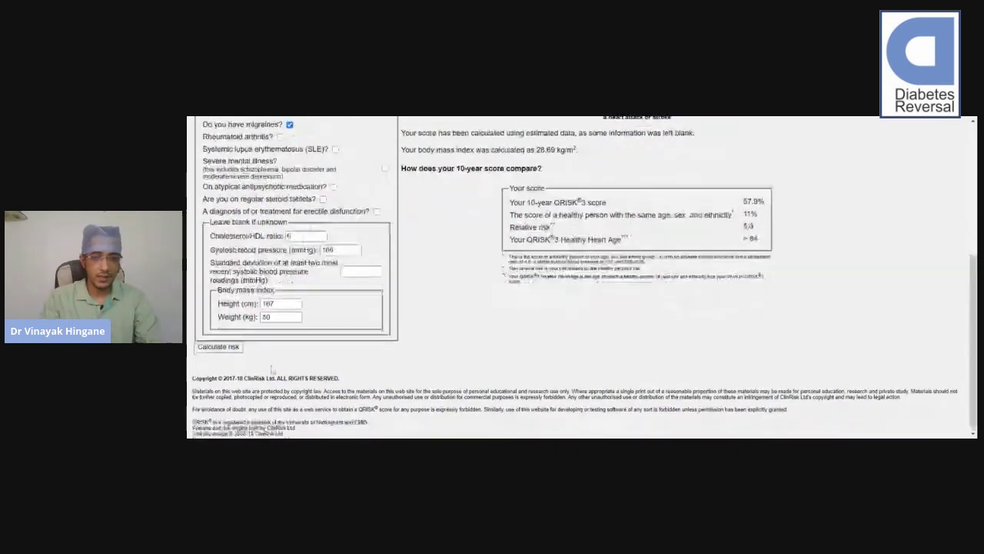
pyautogui.click(281, 317)
pyautogui.press('BackSpace')
pyautogui.press('BackSpace')
pyautogui.write('70')
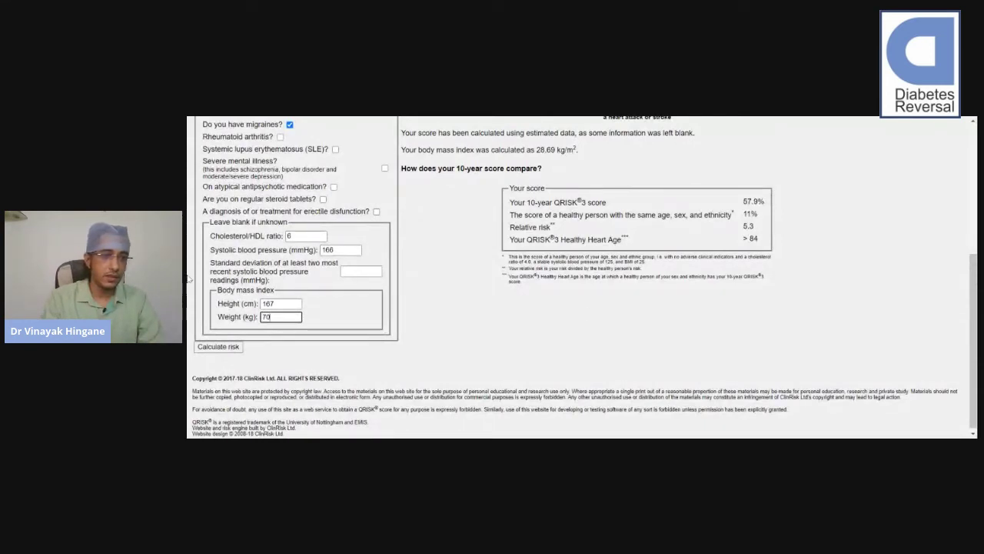
pyautogui.click(296, 236)
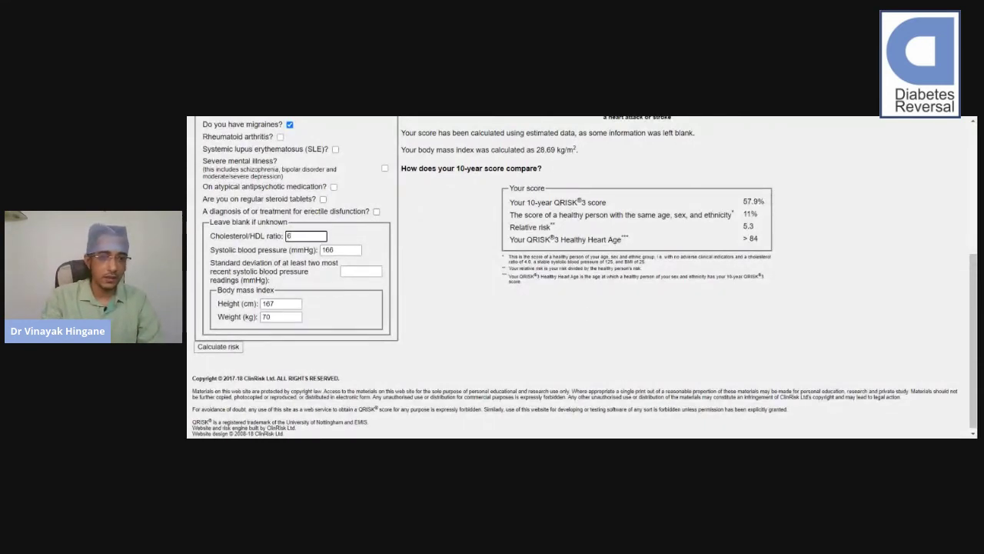
pyautogui.press('BackSpace')
pyautogui.write('3')
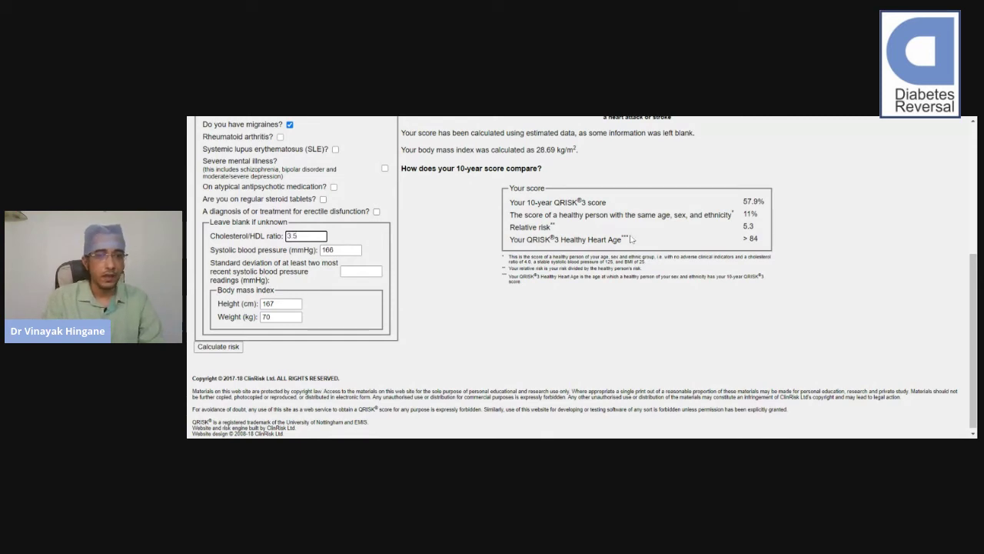
pyautogui.write('.5')
pyautogui.click(358, 250)
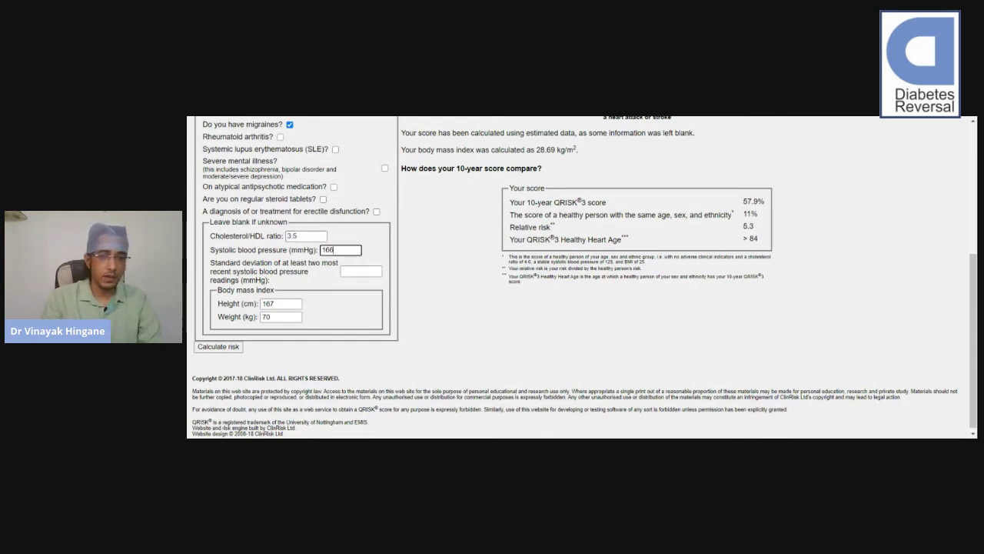
pyautogui.write('1')
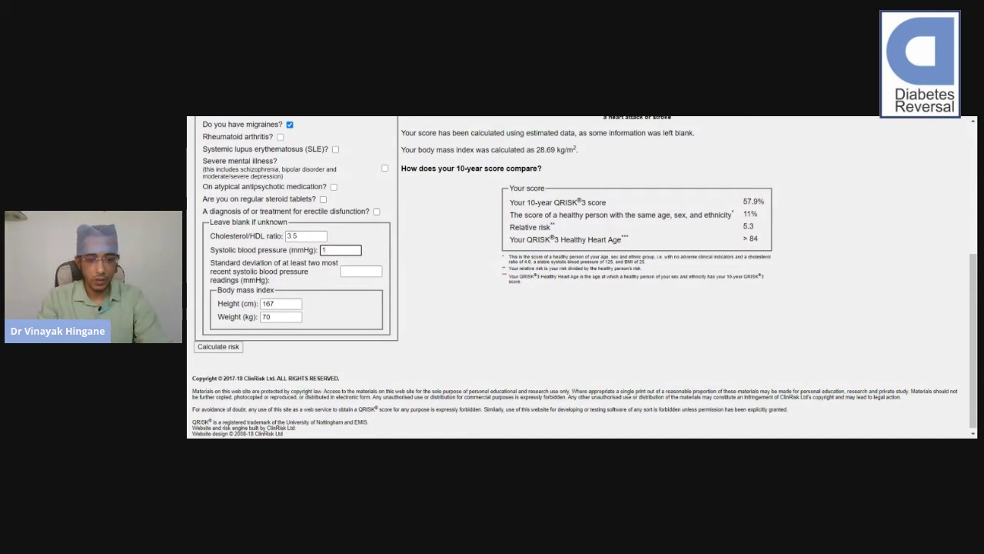
pyautogui.write('30')
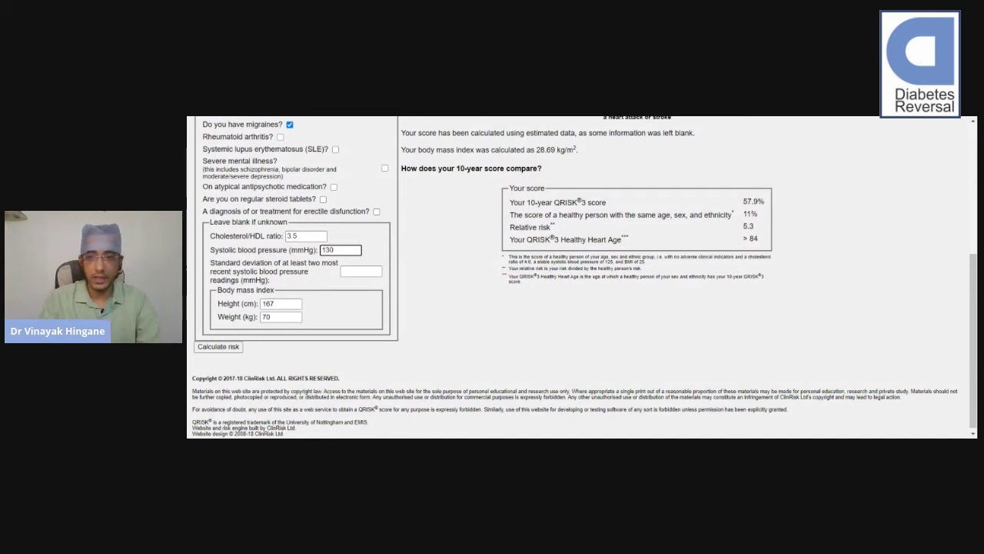
# - Switch the smoking status back to ex-smoker
pyautogui.scroll(1, 971, 269)
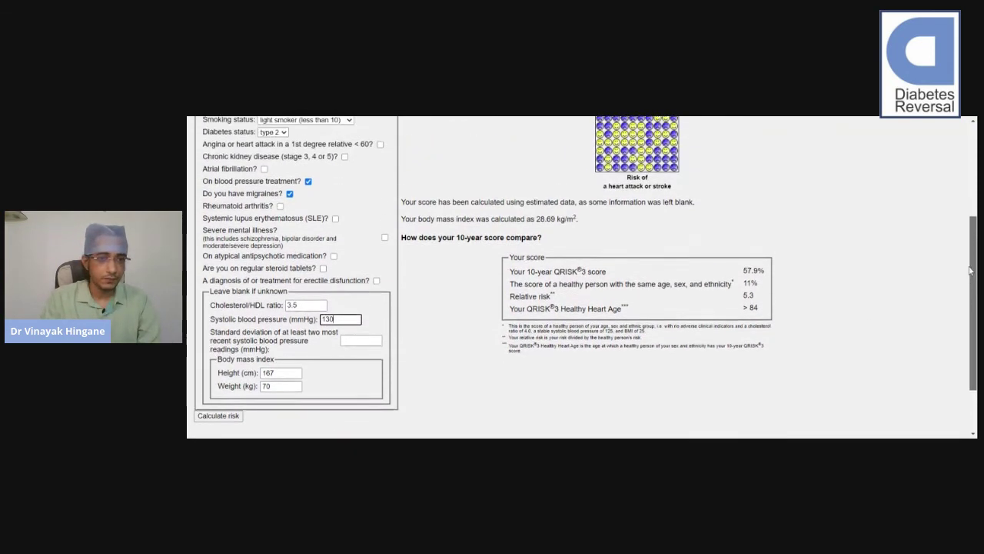
pyautogui.moveTo(971, 269); pyautogui.dragTo(966, 211)
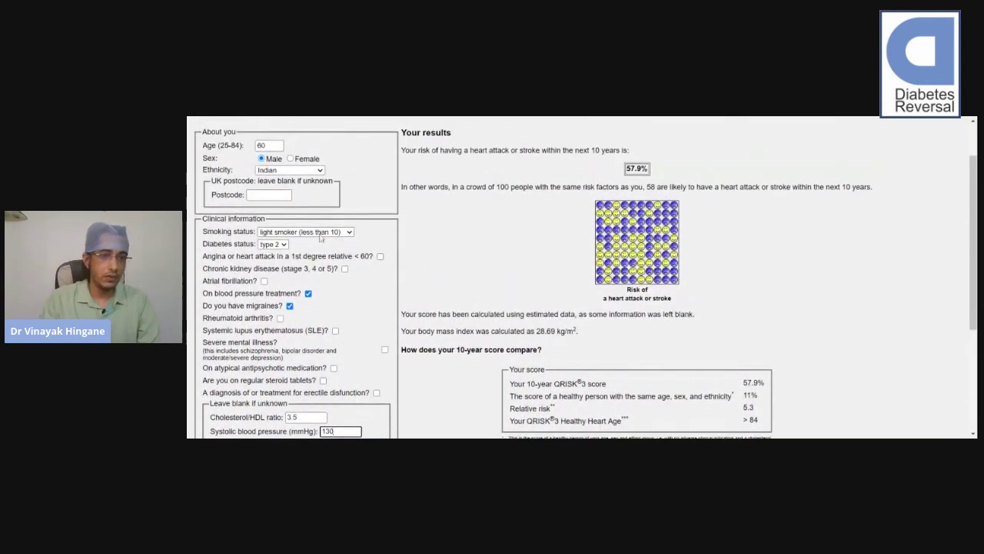
pyautogui.click(319, 238)
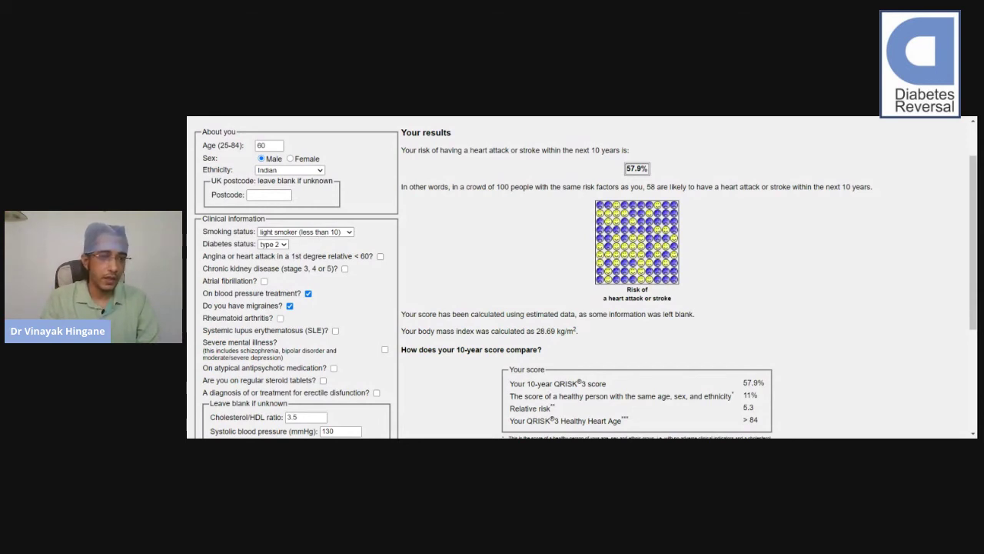
pyautogui.press('Up')
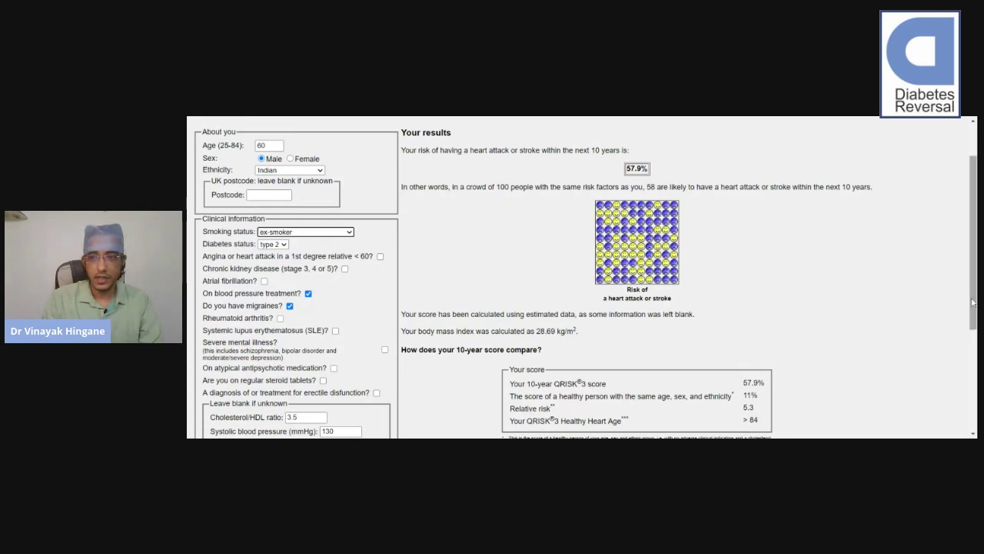
pyautogui.scroll(-3, 973, 298)
pyautogui.scroll(-1, 974, 299)
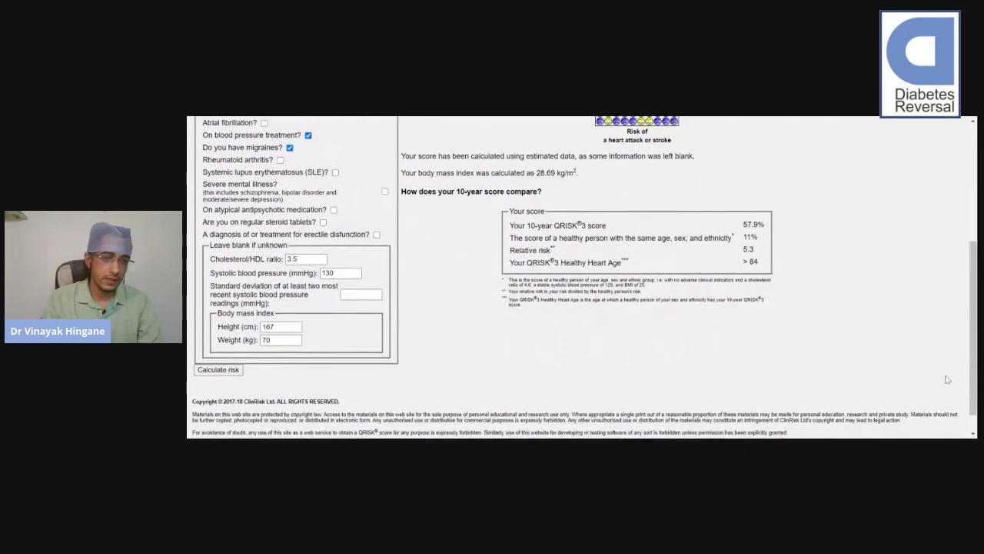
# - Recalculate and view the updated scores: 26.2% risk, relative risk 2.4, heart age 74, BMI 25.1
pyautogui.click(217, 370)
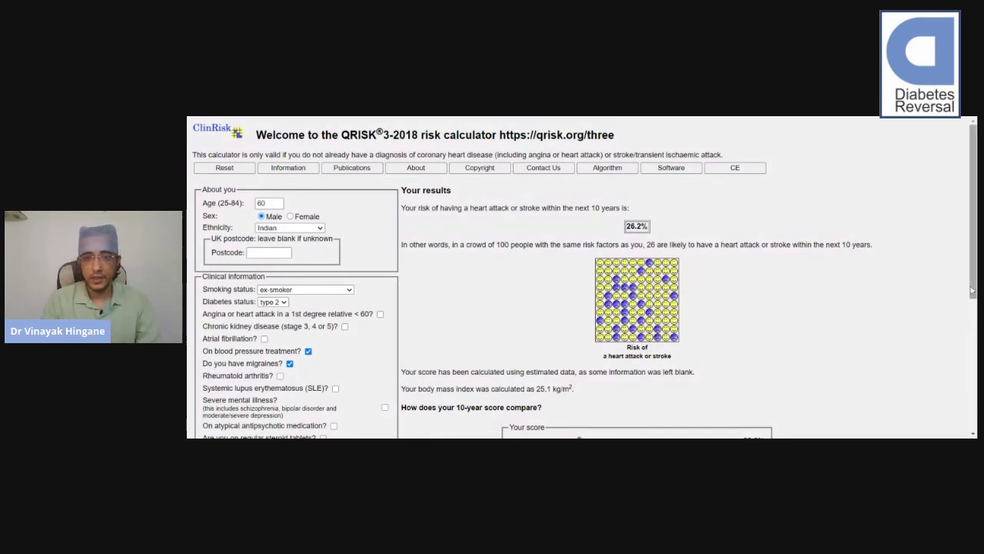
pyautogui.moveTo(973, 294); pyautogui.dragTo(973, 423)
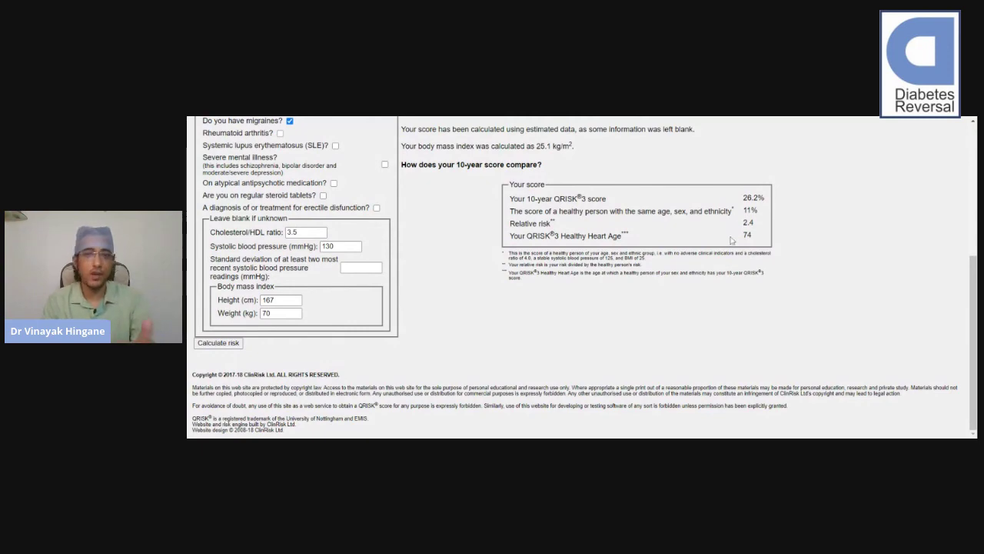
pyautogui.scroll(5, 971, 224)
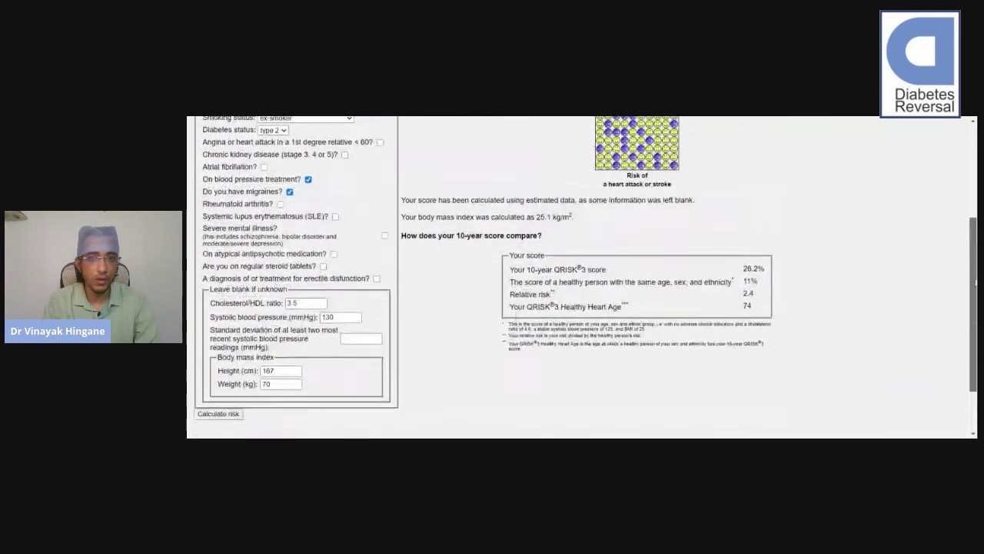
pyautogui.scroll(-4, 971, 224)
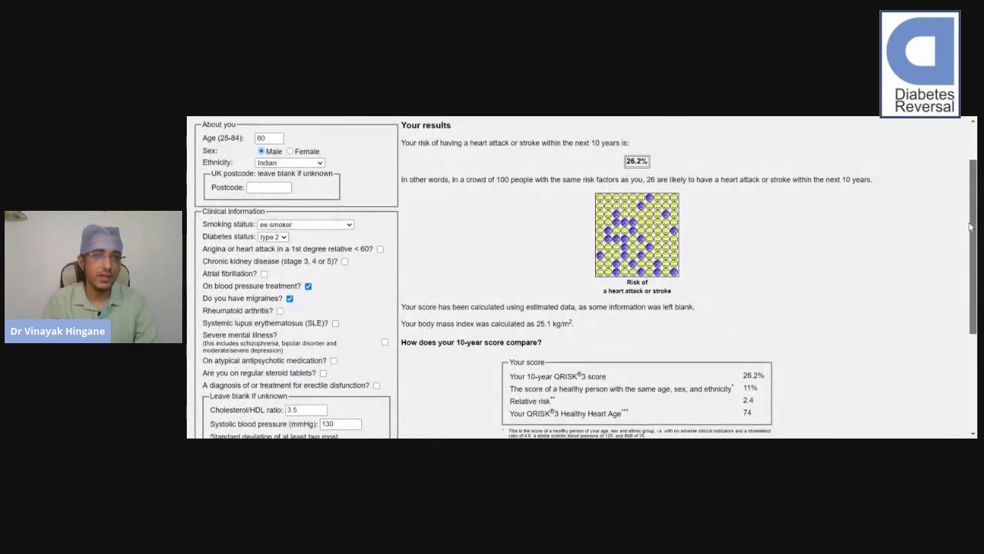